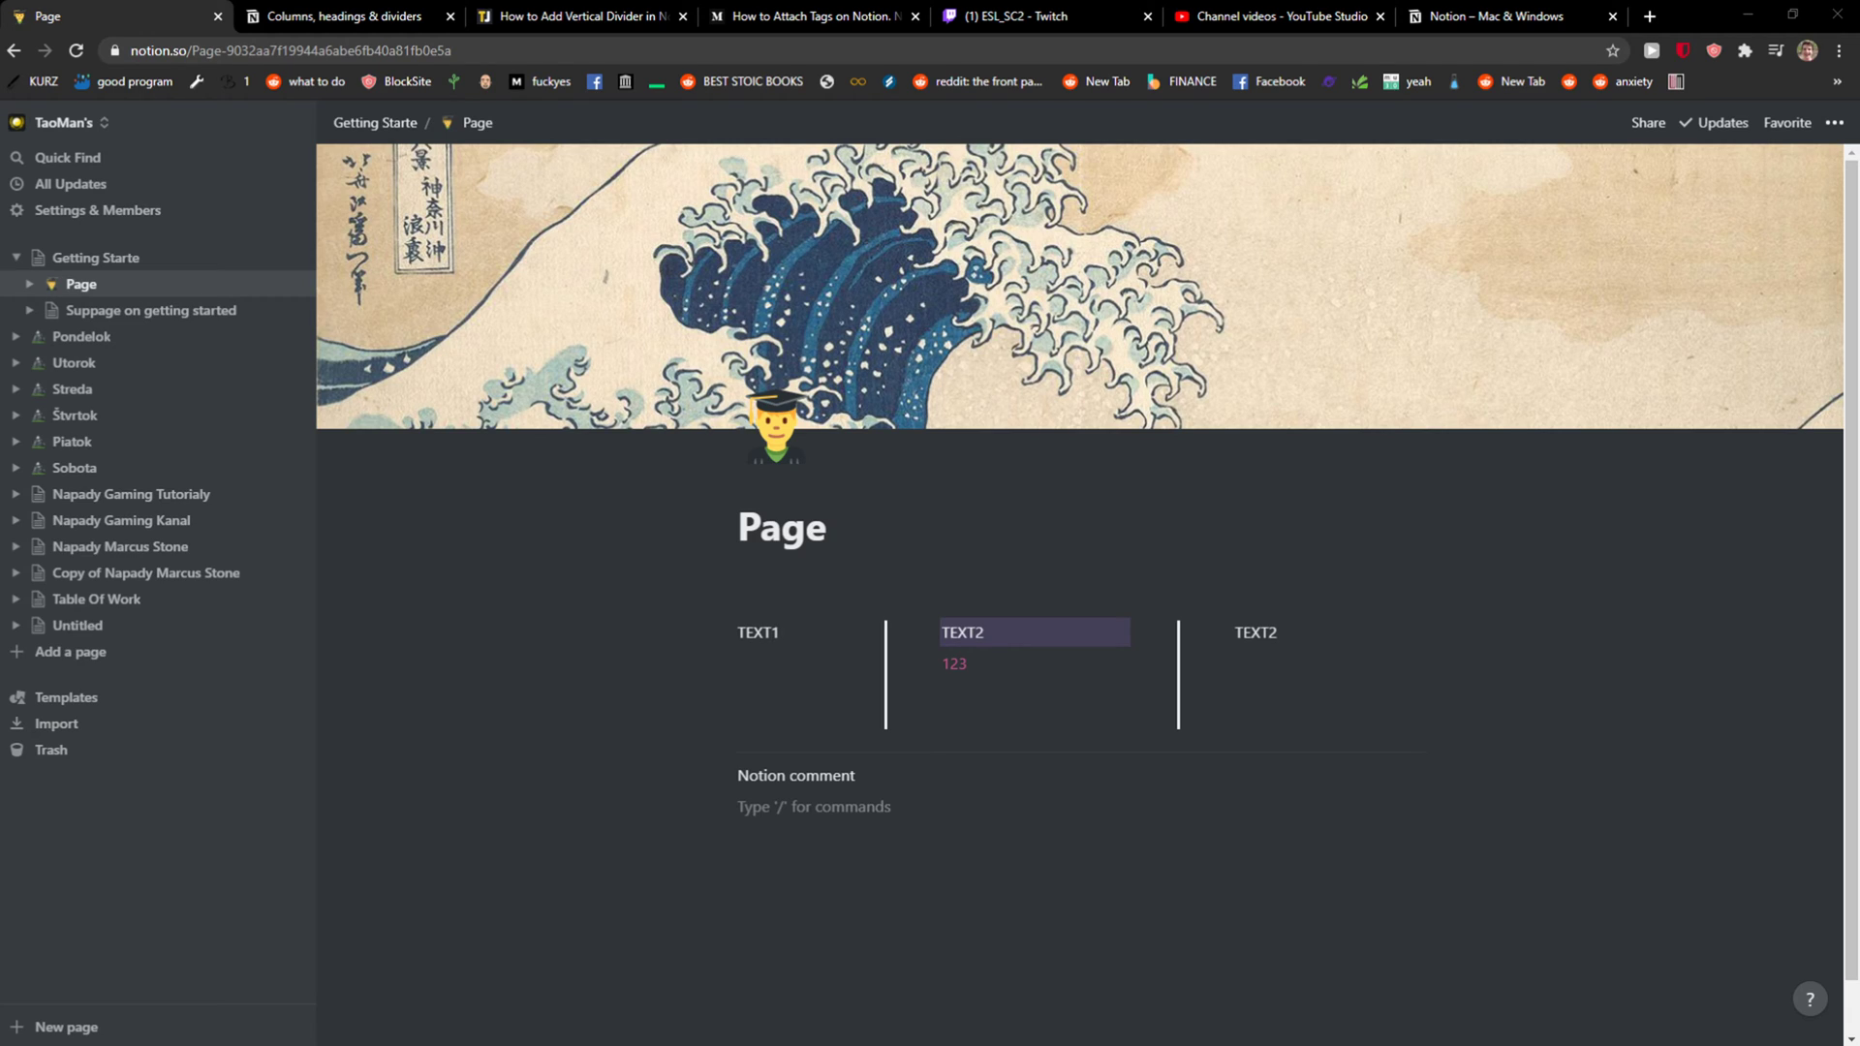
scroll(559, 888, "down", 1)
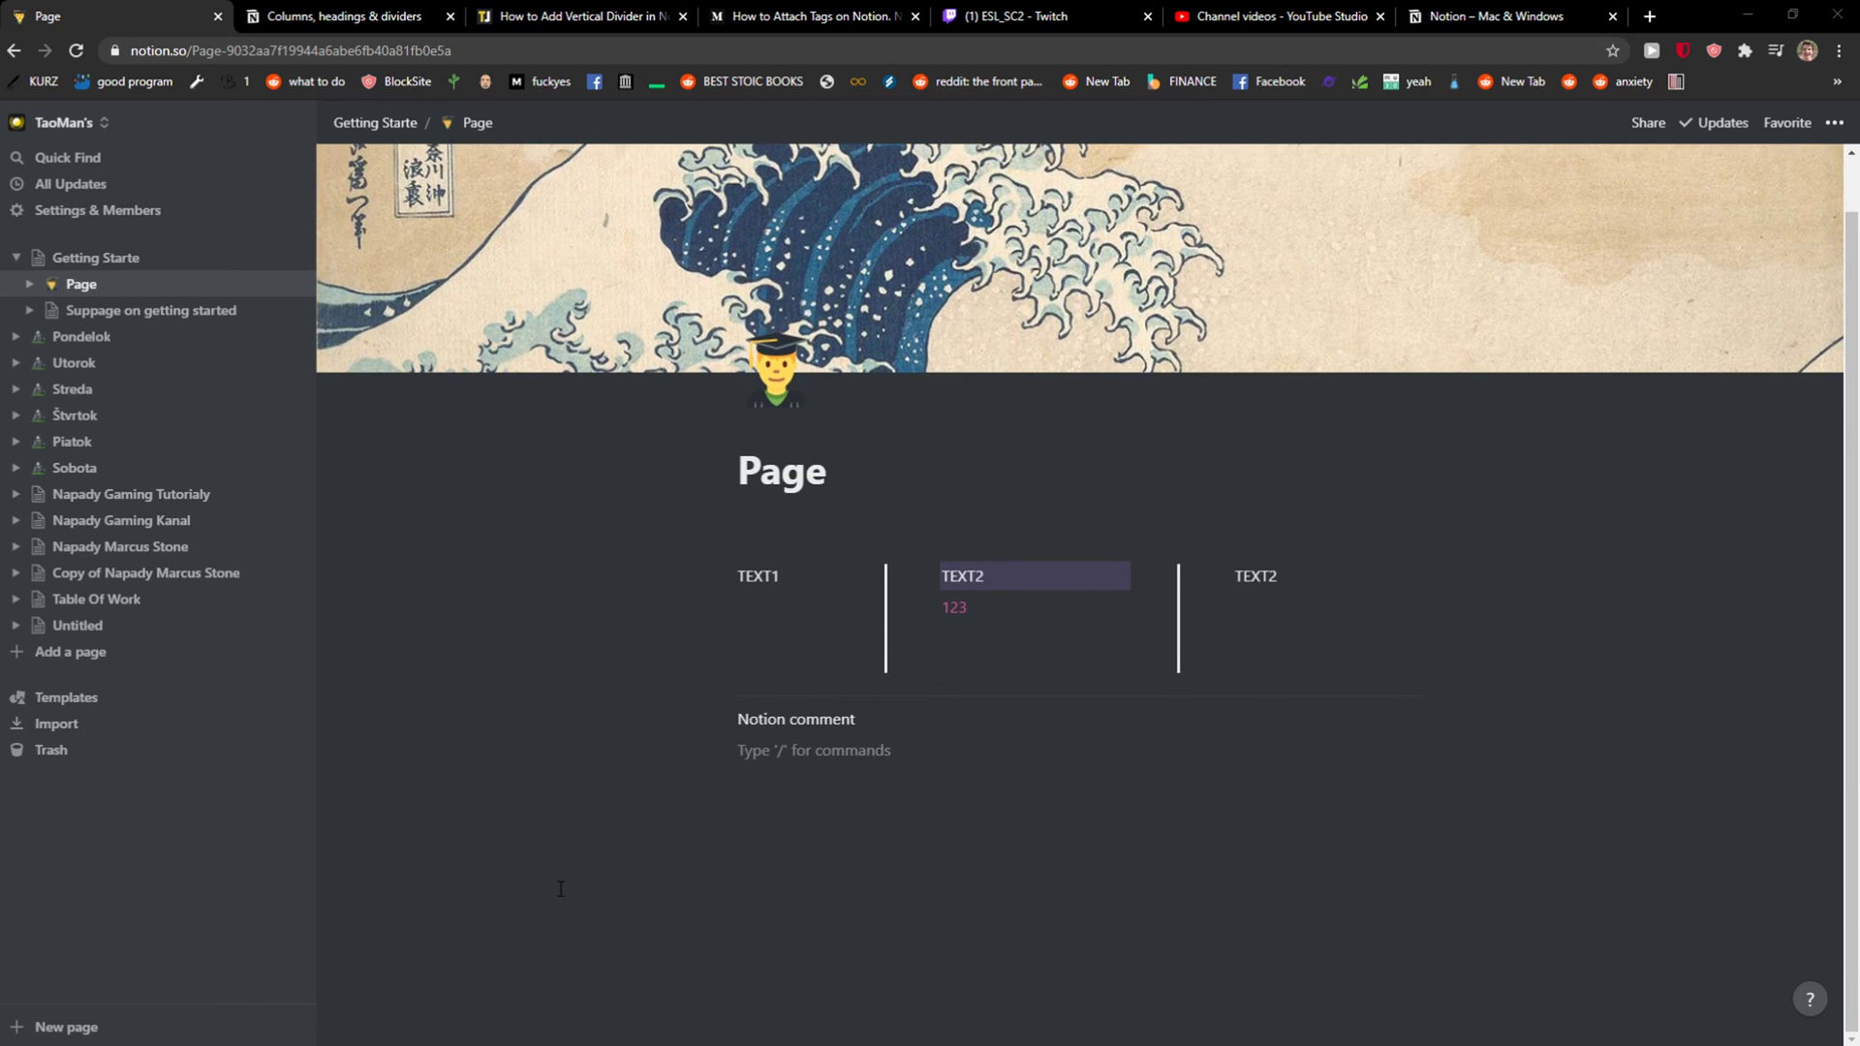
Step: Add the line 'In this video you can find the solution' and start a link on 'video'
left_click(871, 769)
type("In this vi")
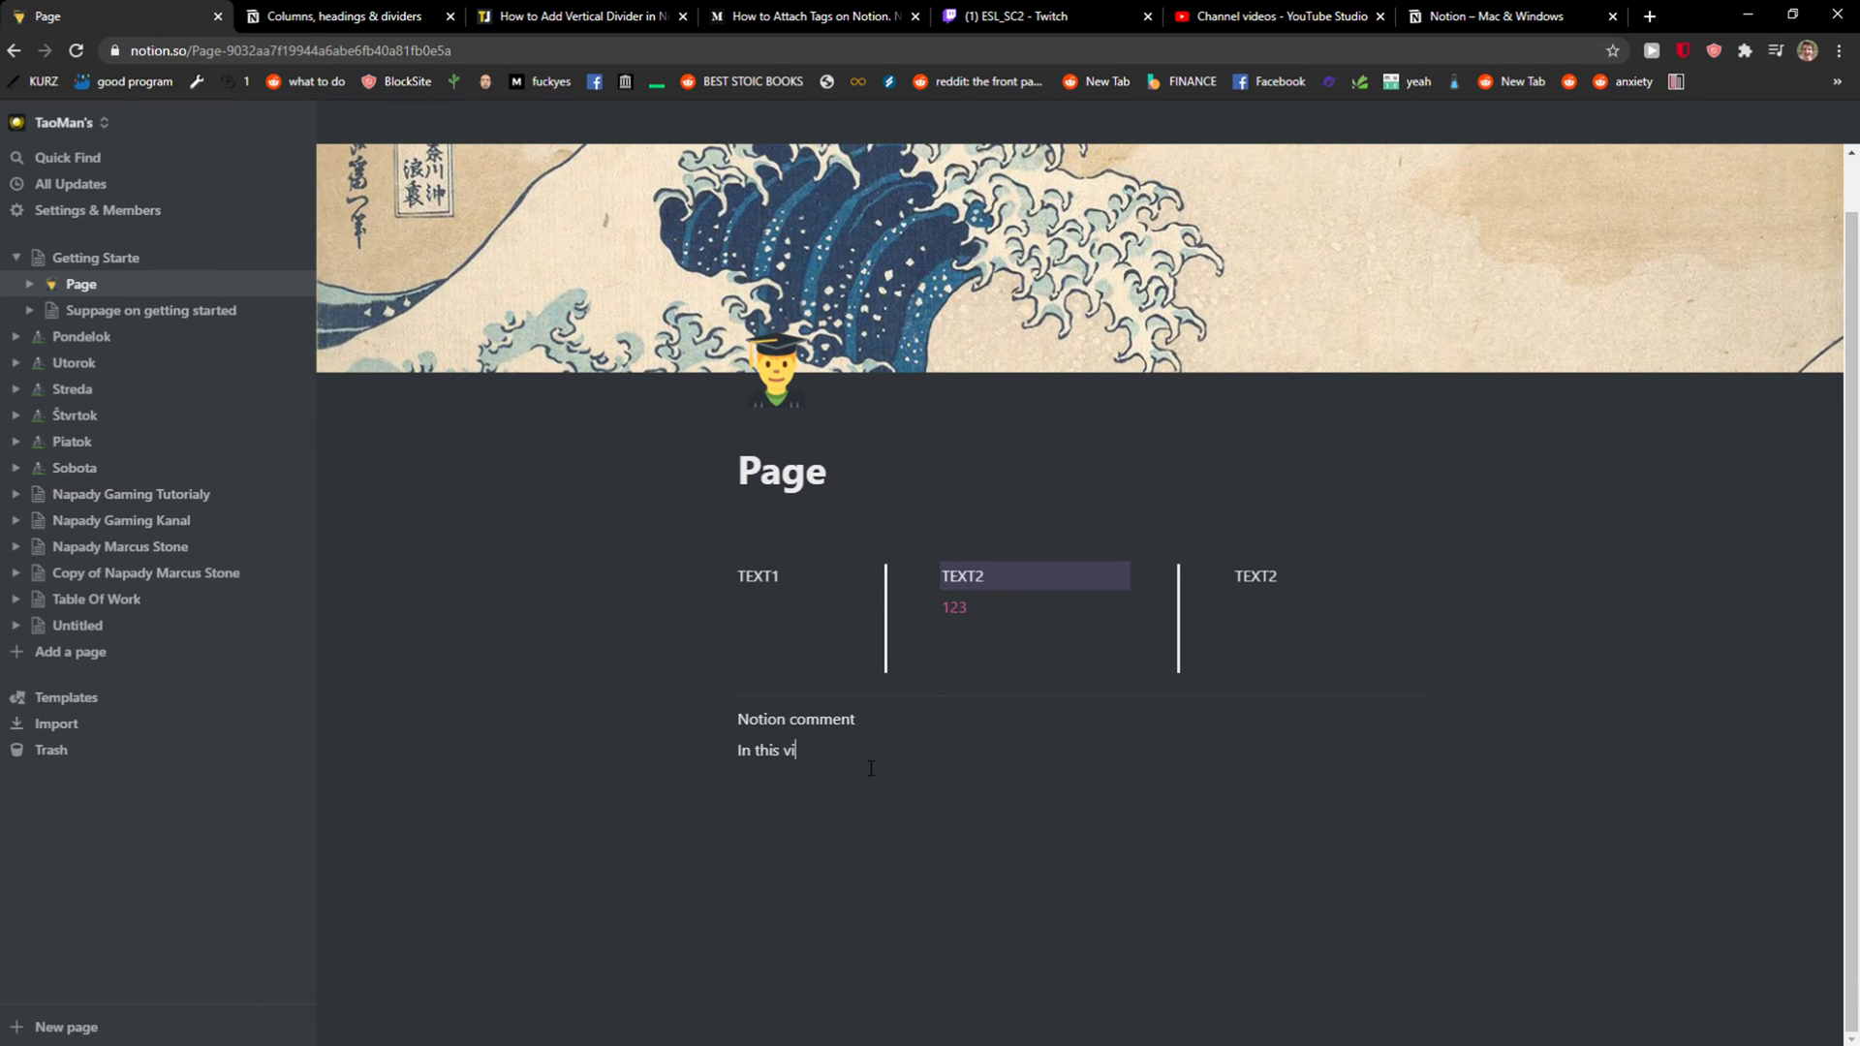
type("deo you can find")
type(" the solution")
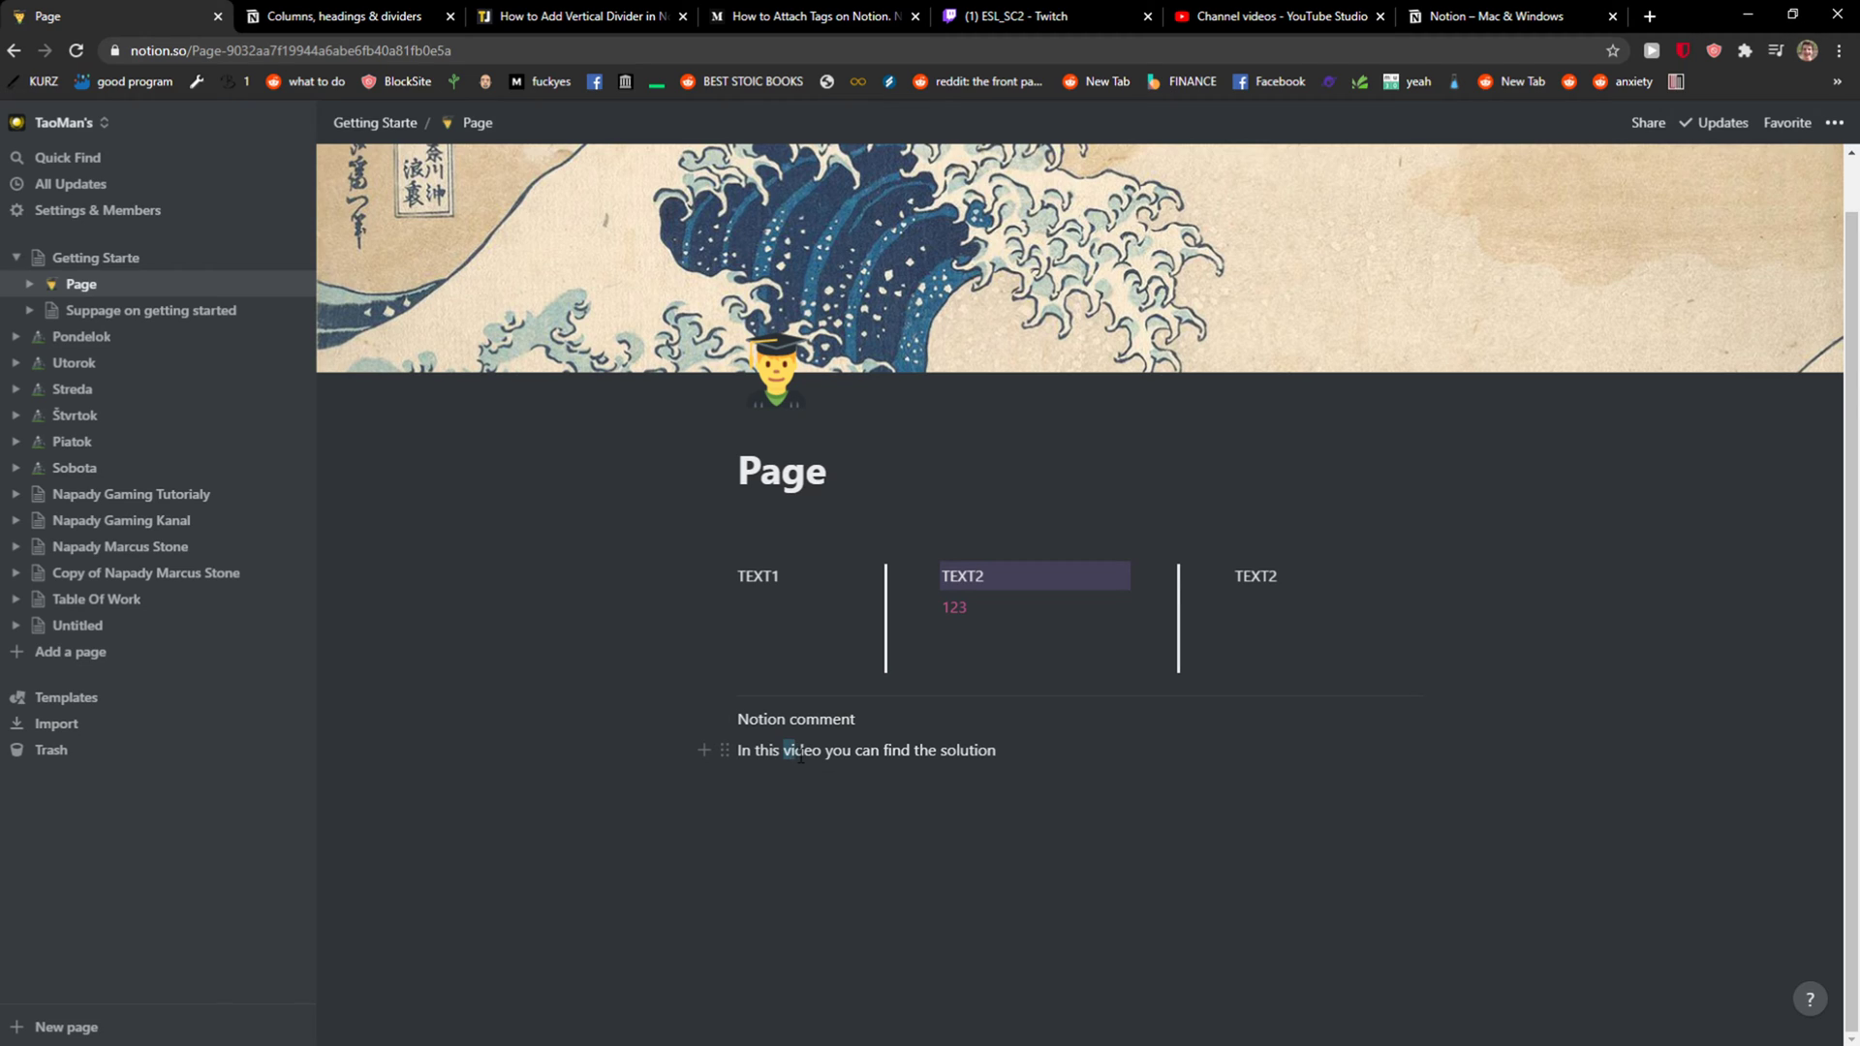
left_click_drag(784, 757, 822, 757)
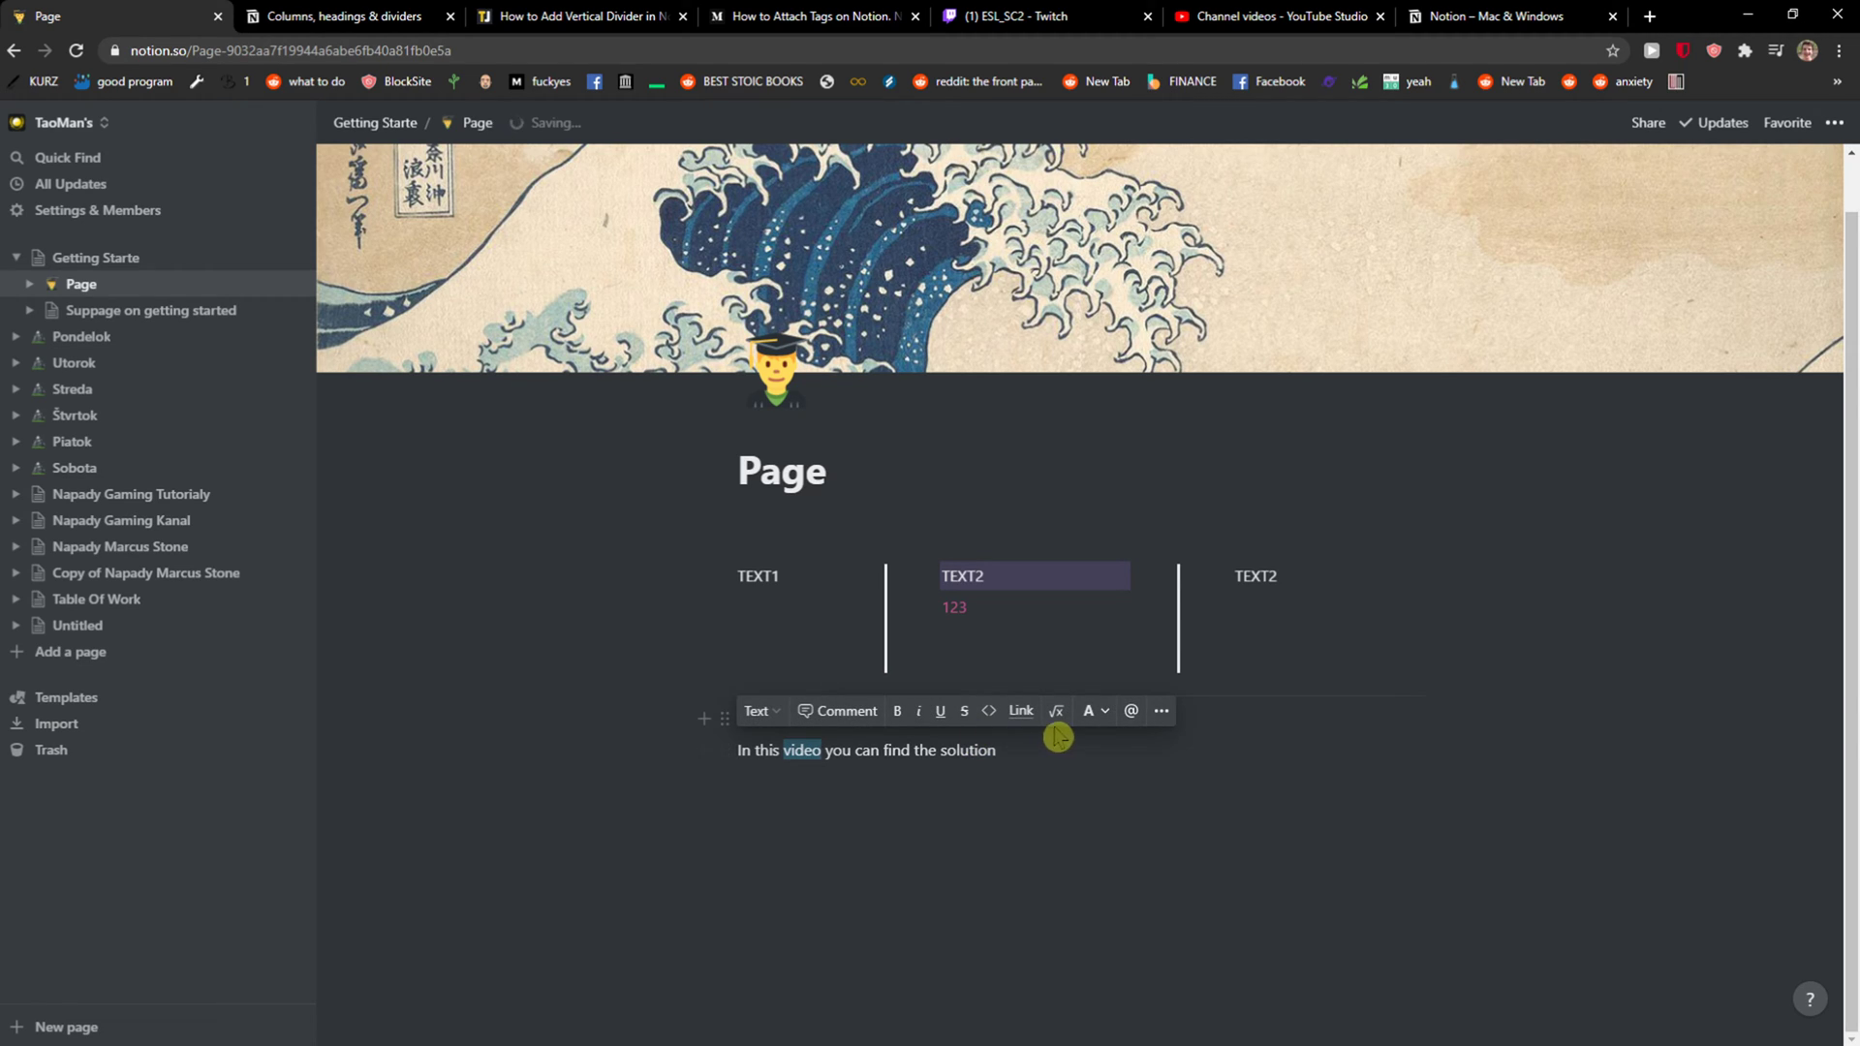
left_click(1017, 714)
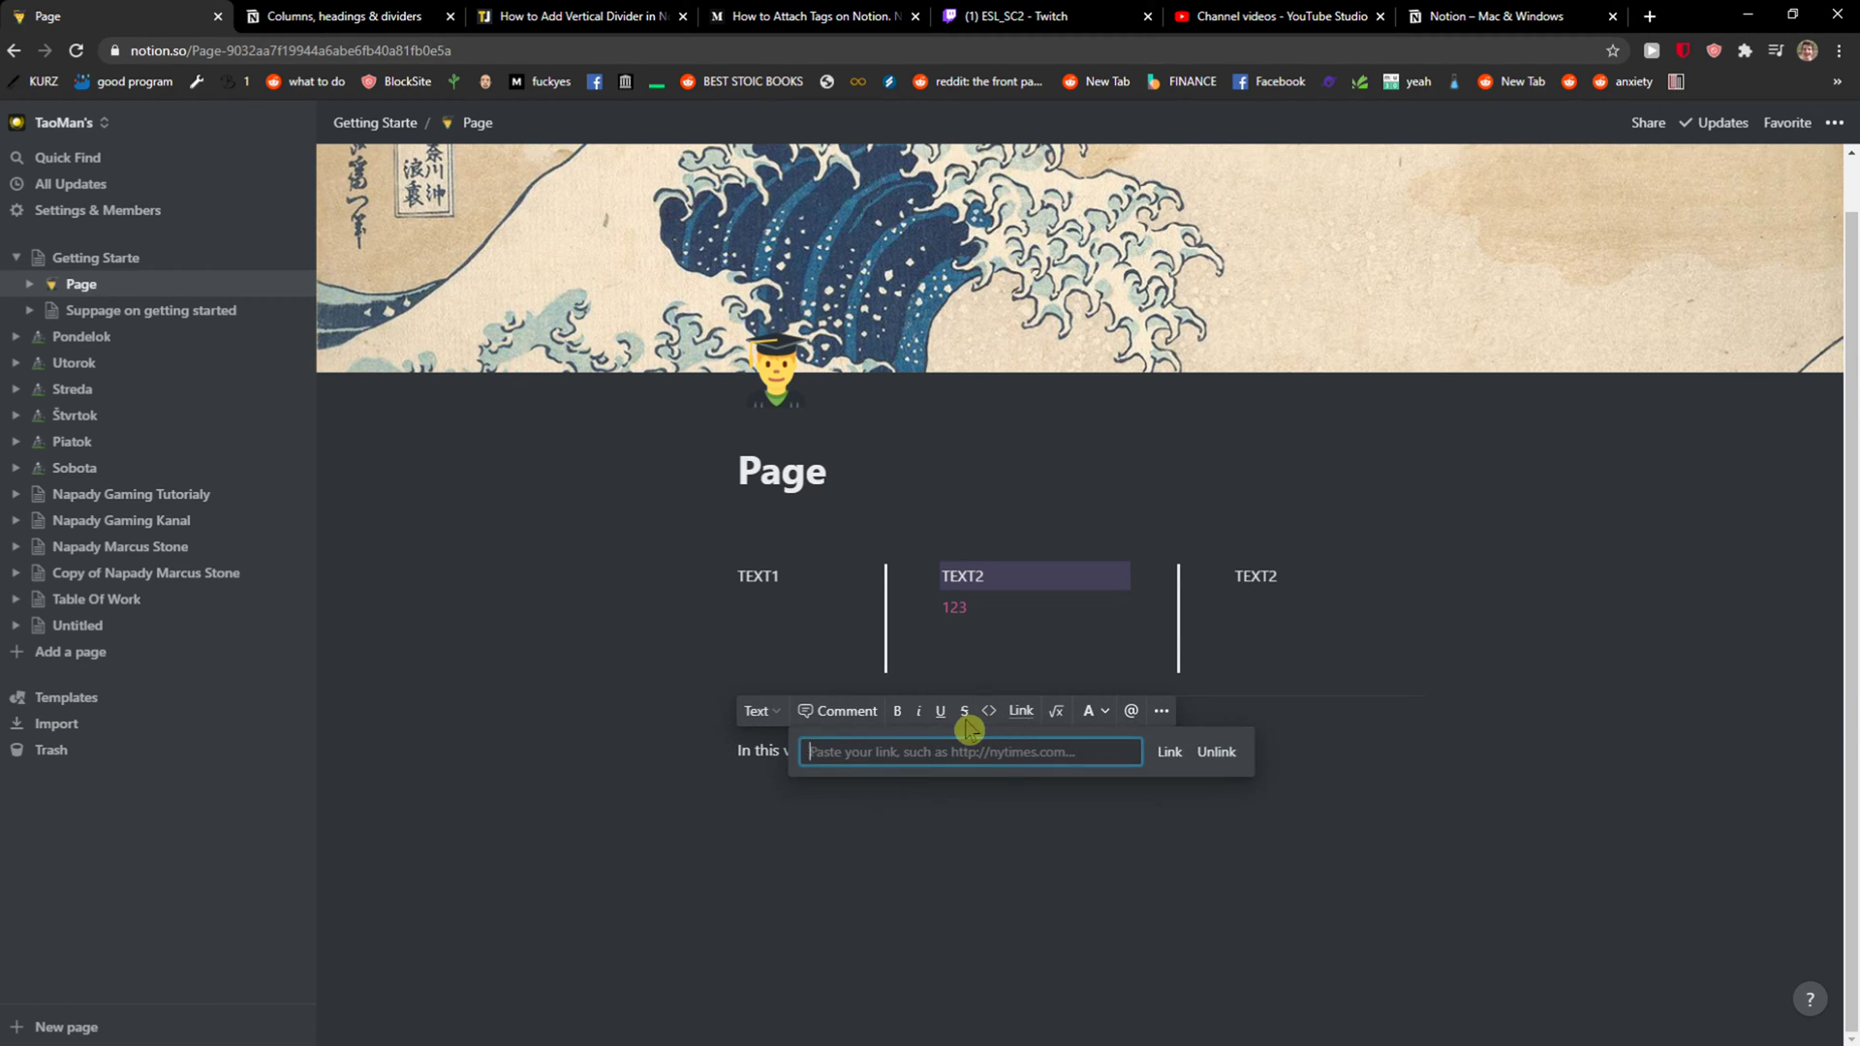
left_click(1648, 18)
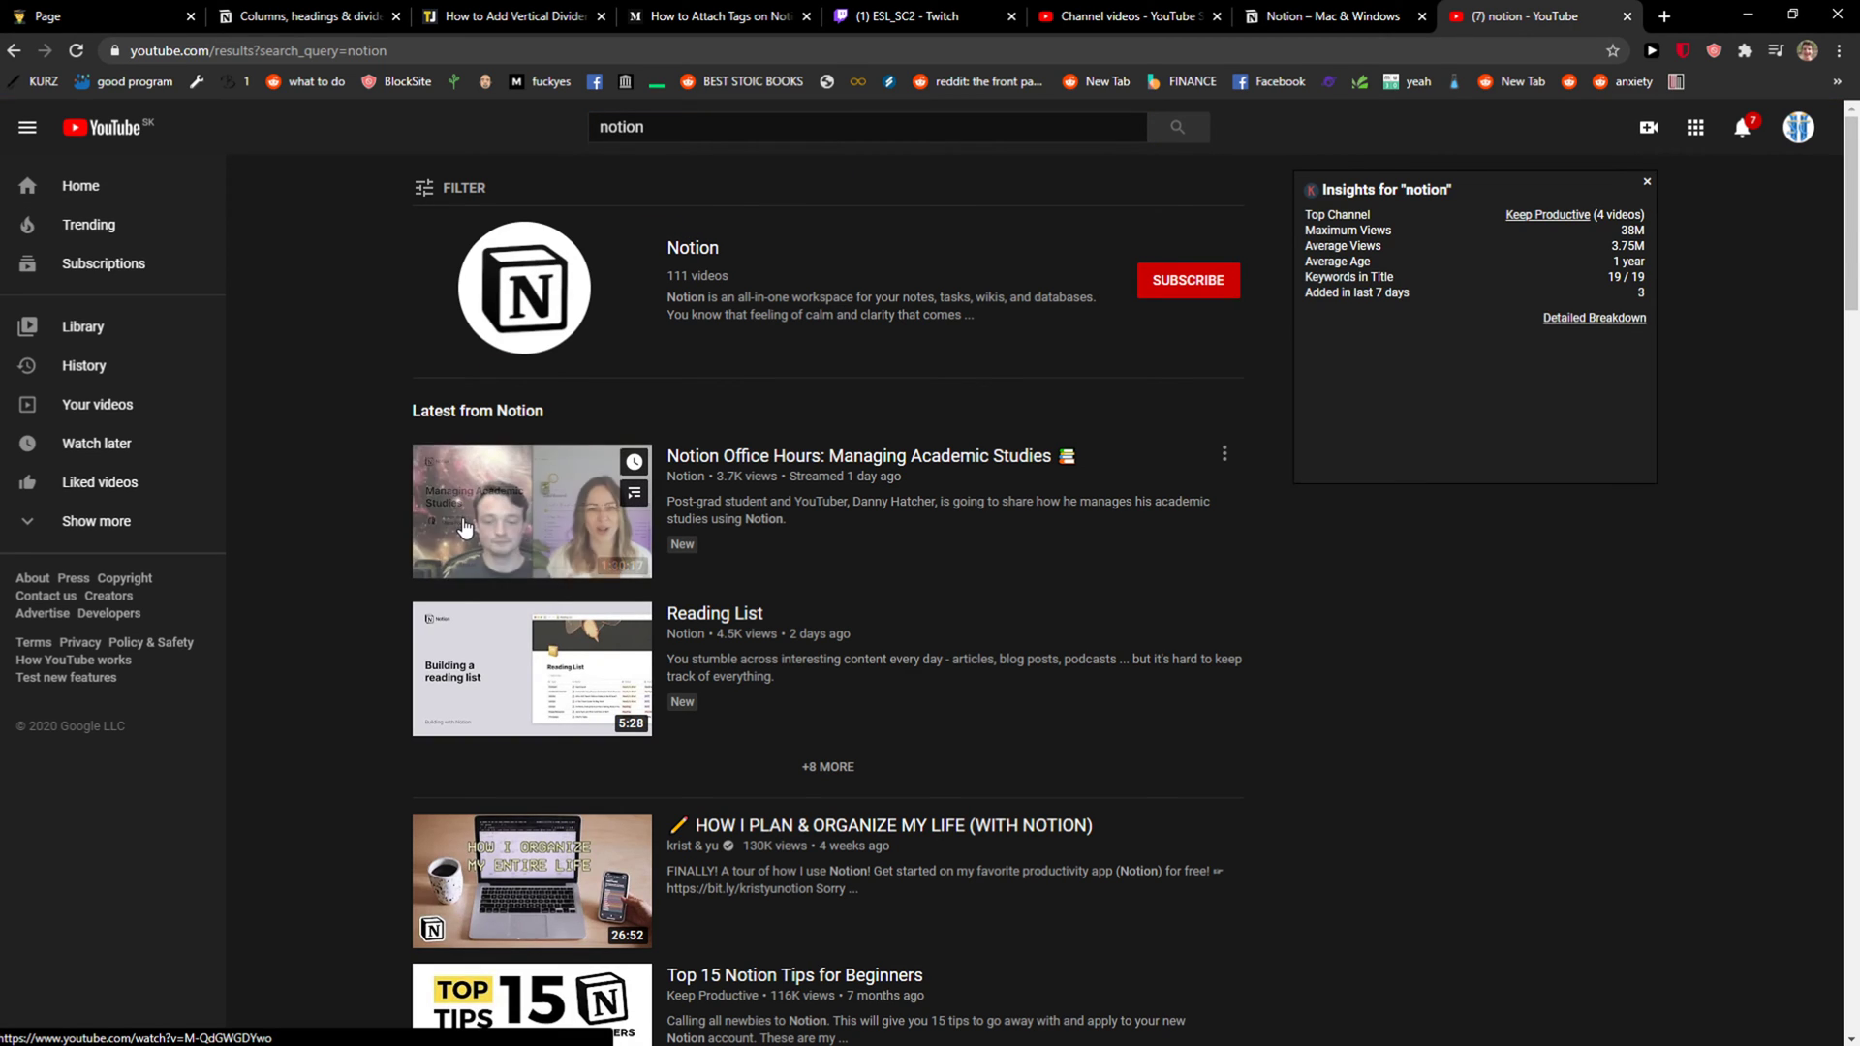
Step: Open and pause the 'Notion Office Hours: Managing Academic Studies' video, then select its URL
left_click(486, 468)
left_click(477, 457)
left_click(420, 51)
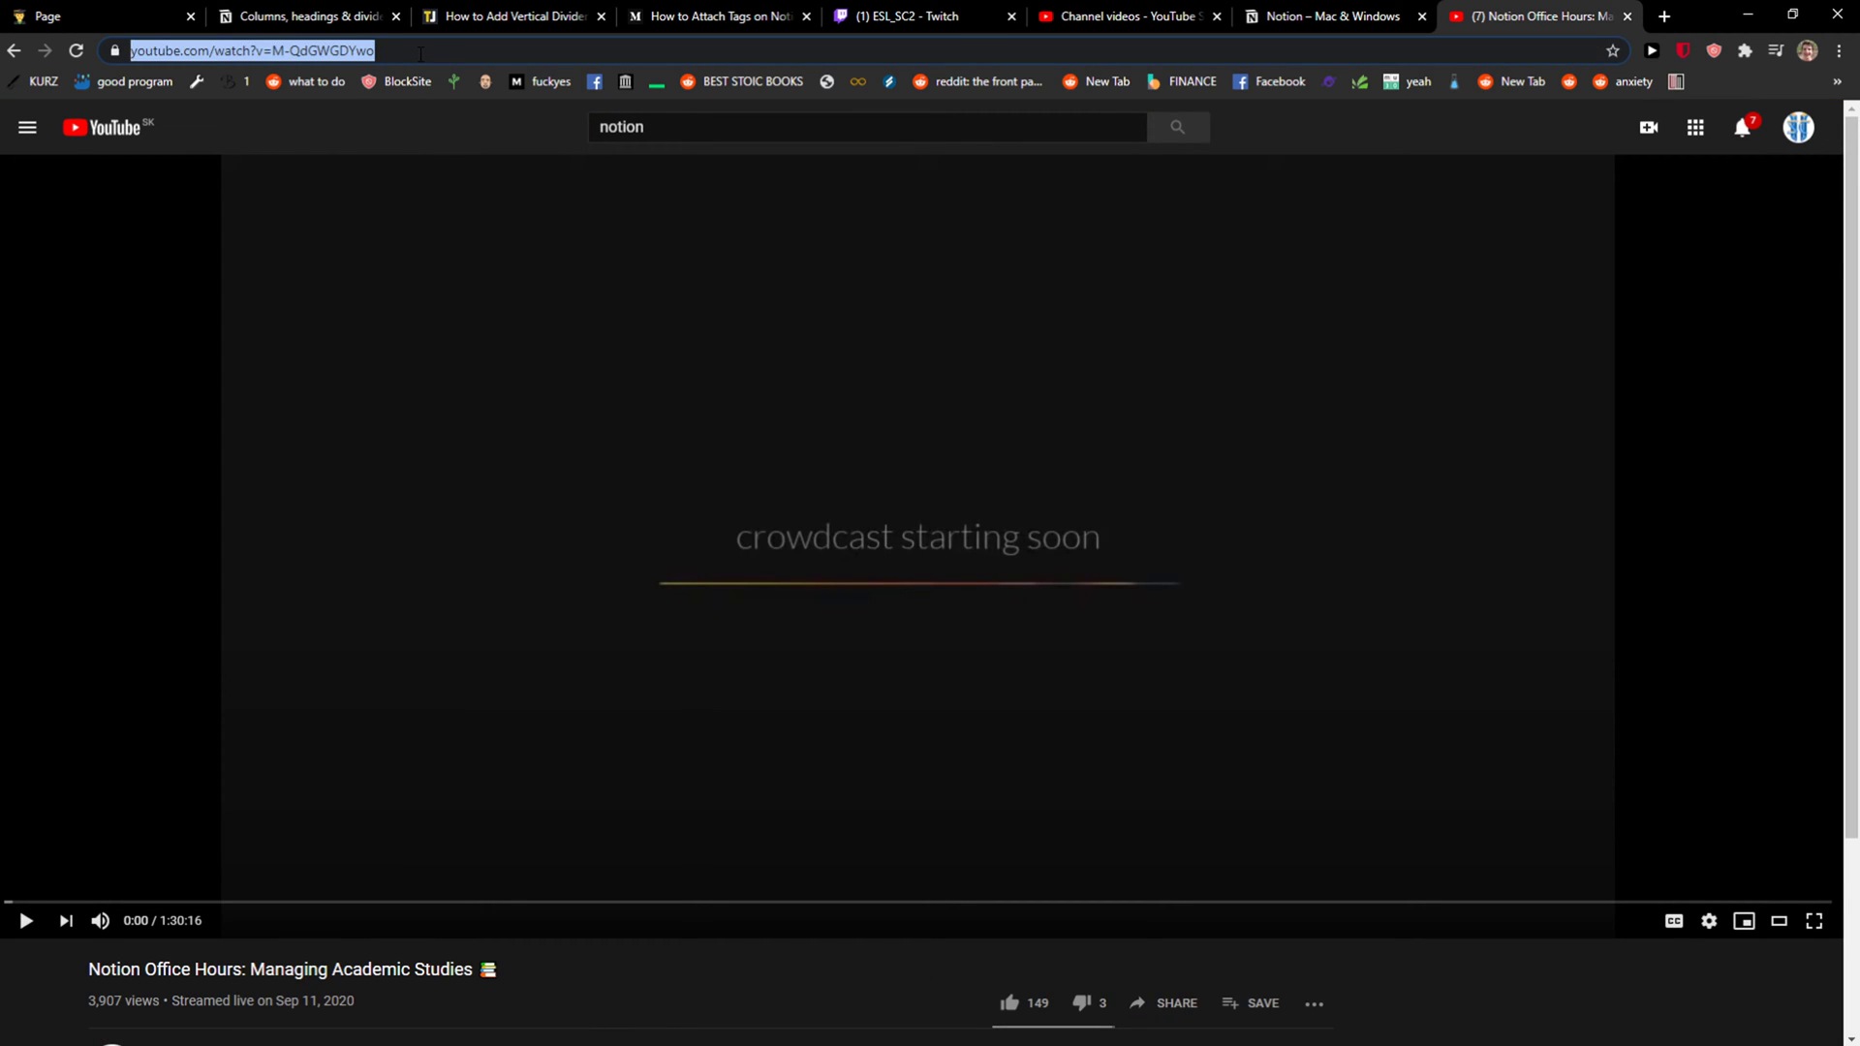
Step: Back in Notion, paste the copied YouTube address as the link on 'video'
left_click(1271, 15)
mouse_move(871, 138)
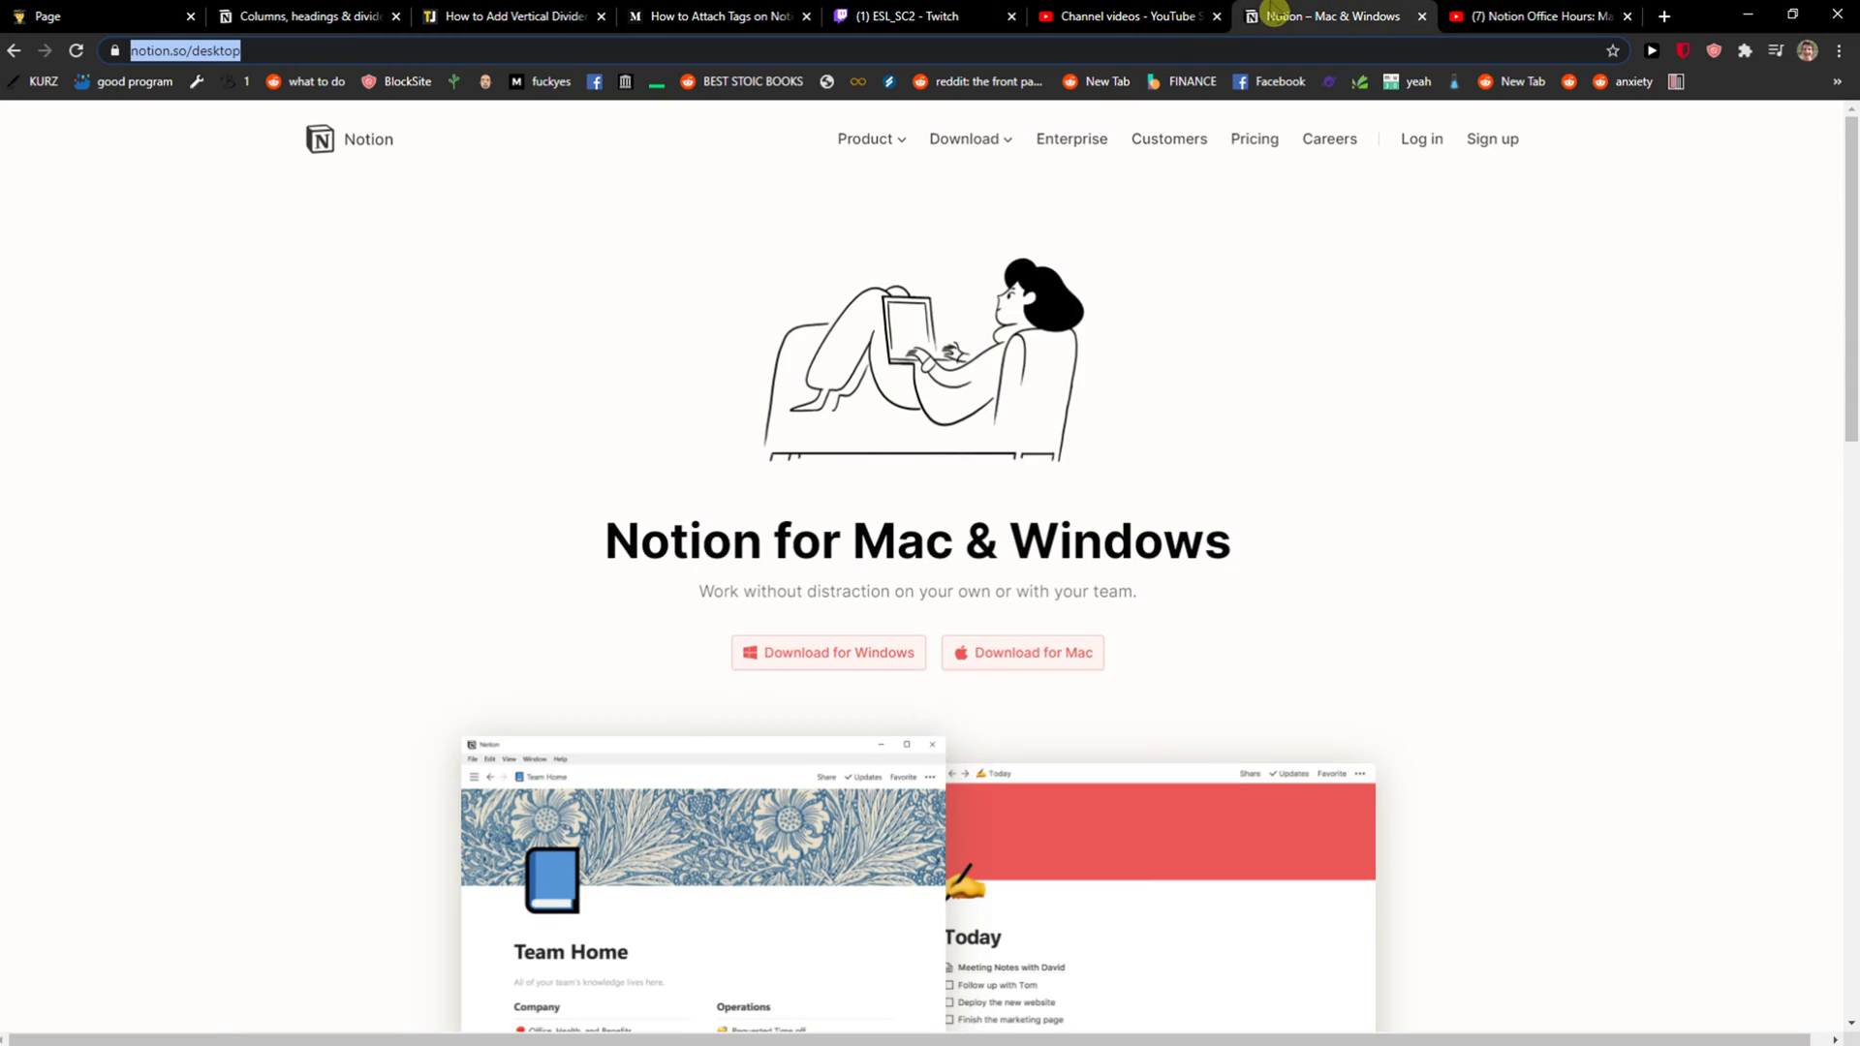
left_click(66, 15)
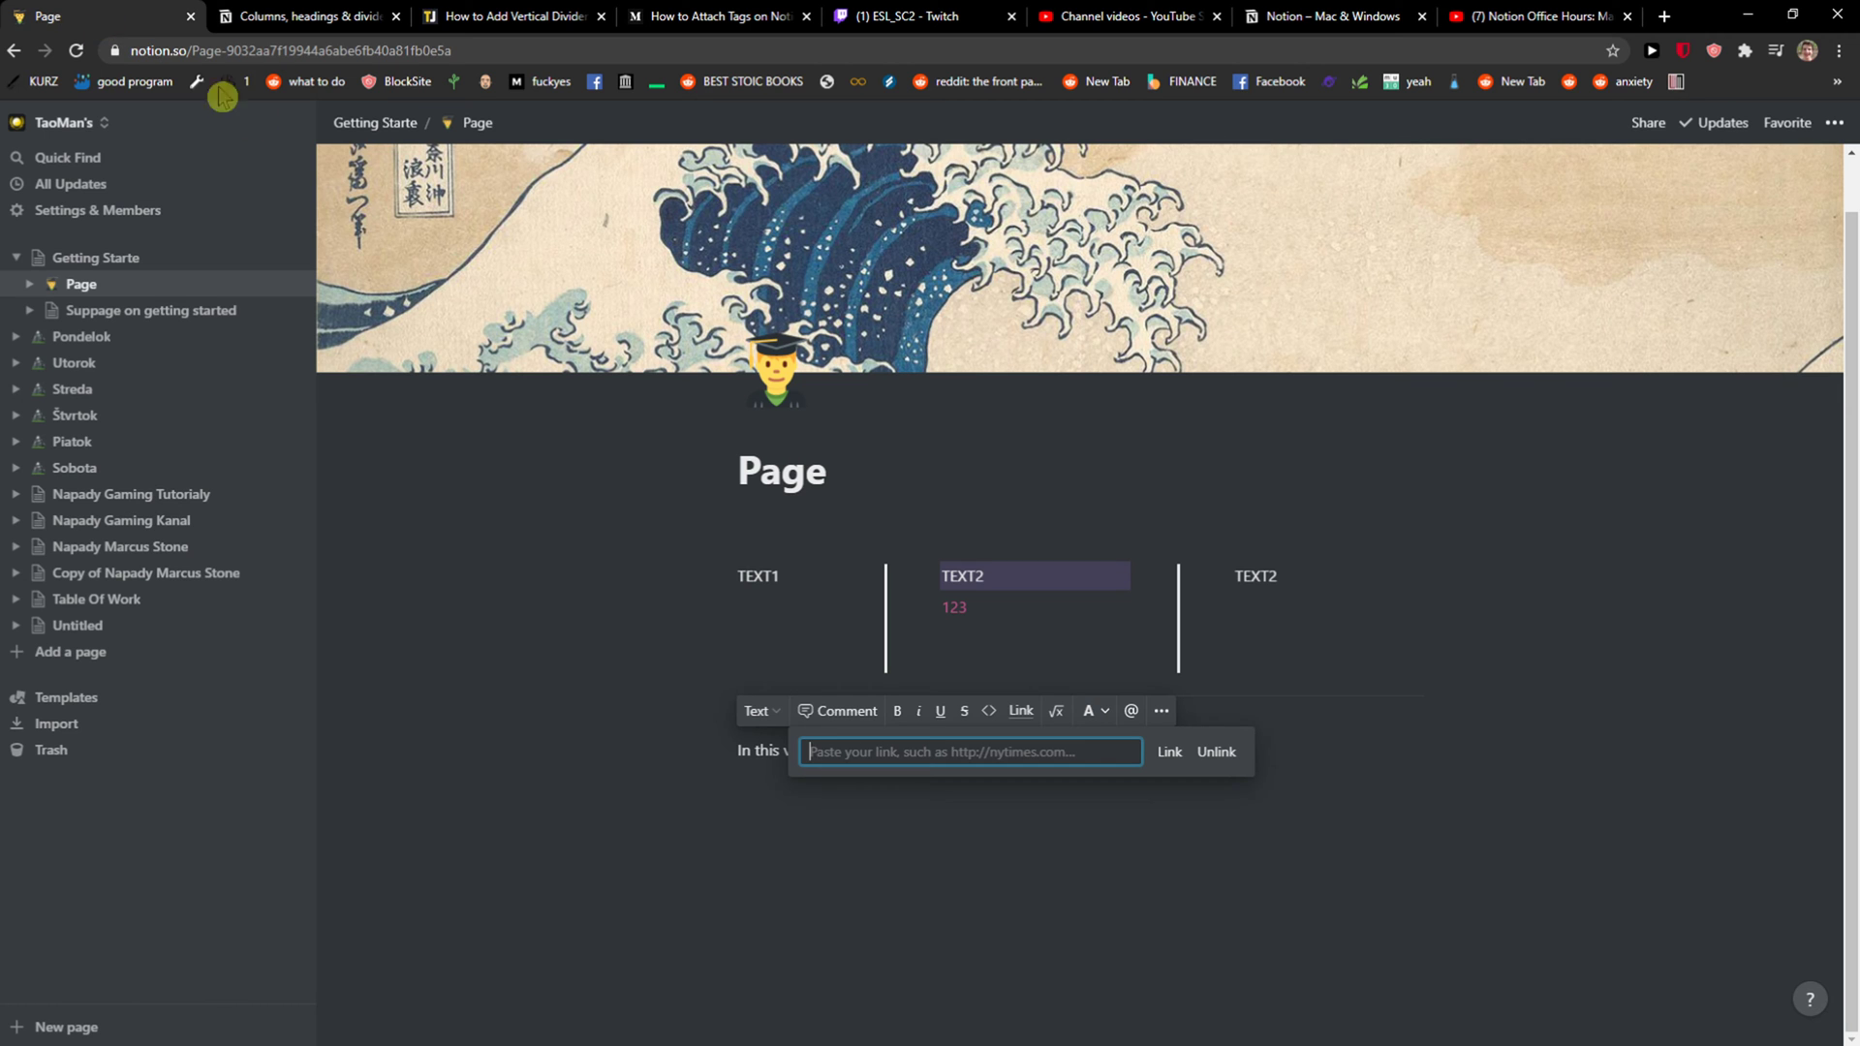
type("https://www.youtube.com/watch?v=M-QdGWGDYwo")
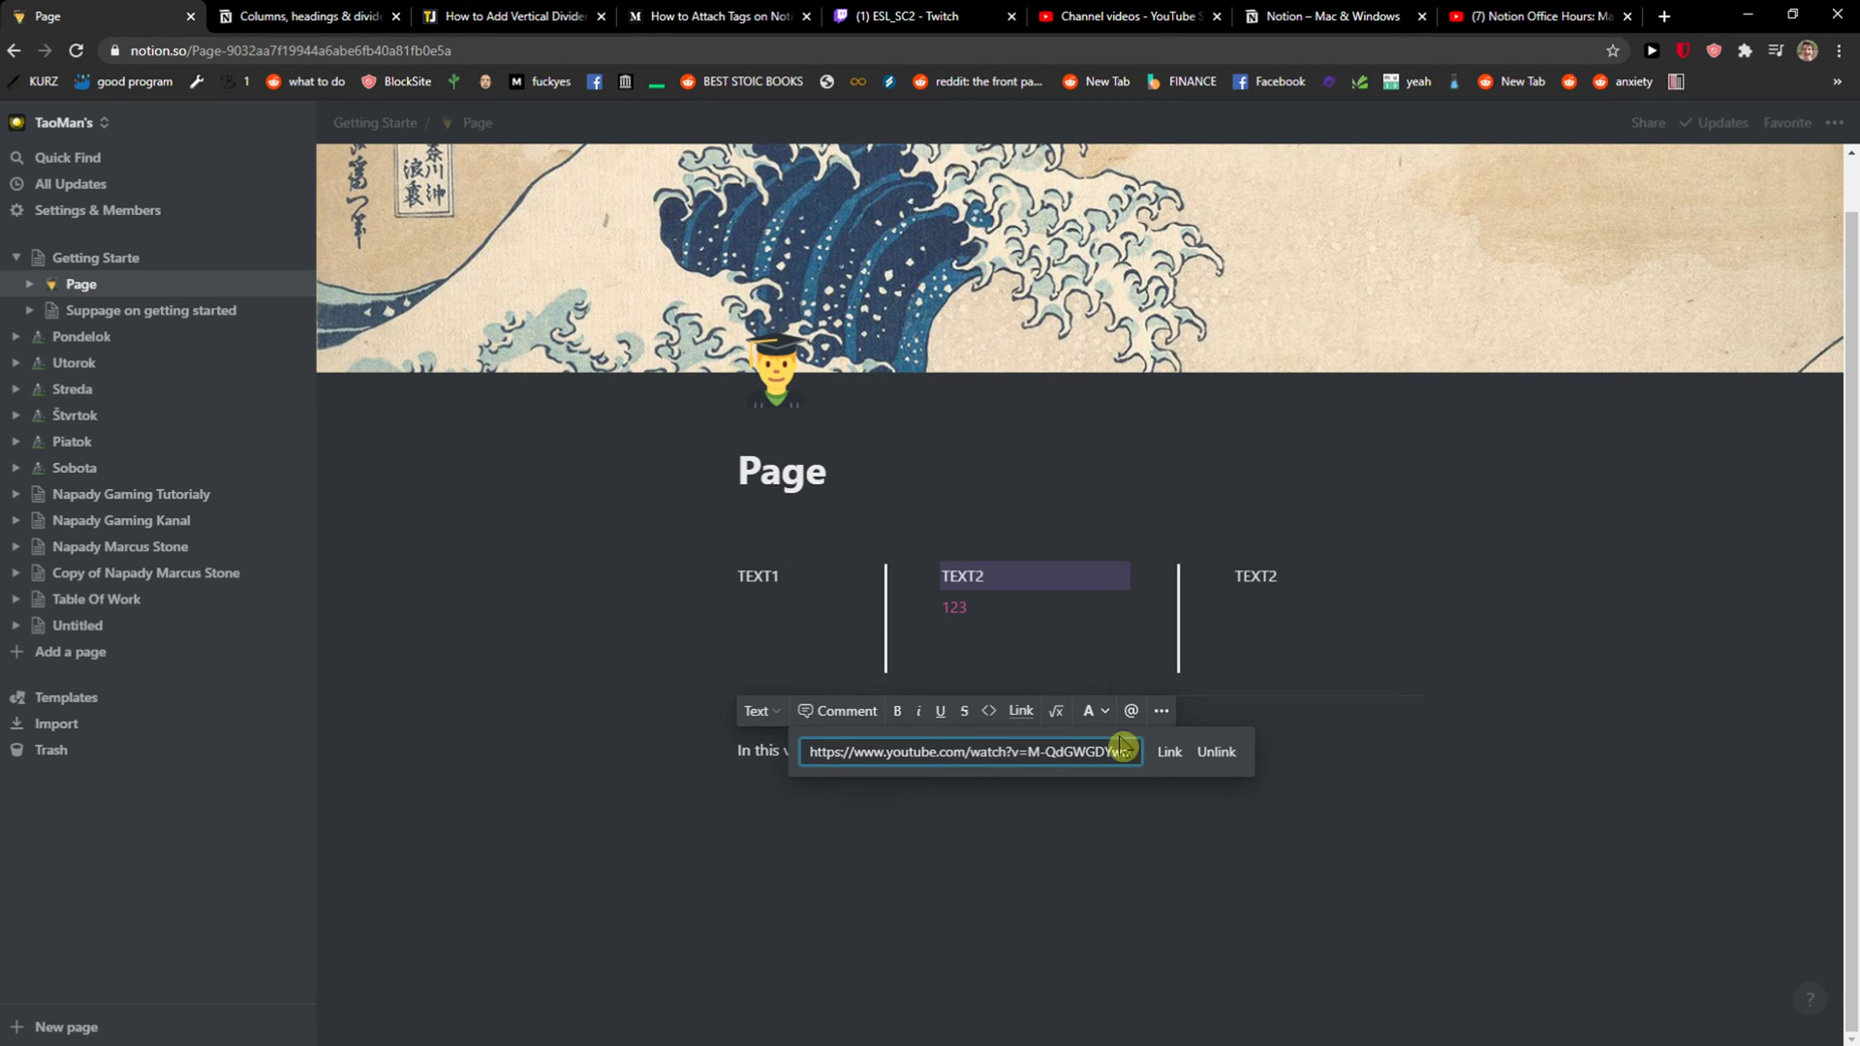
left_click(1170, 752)
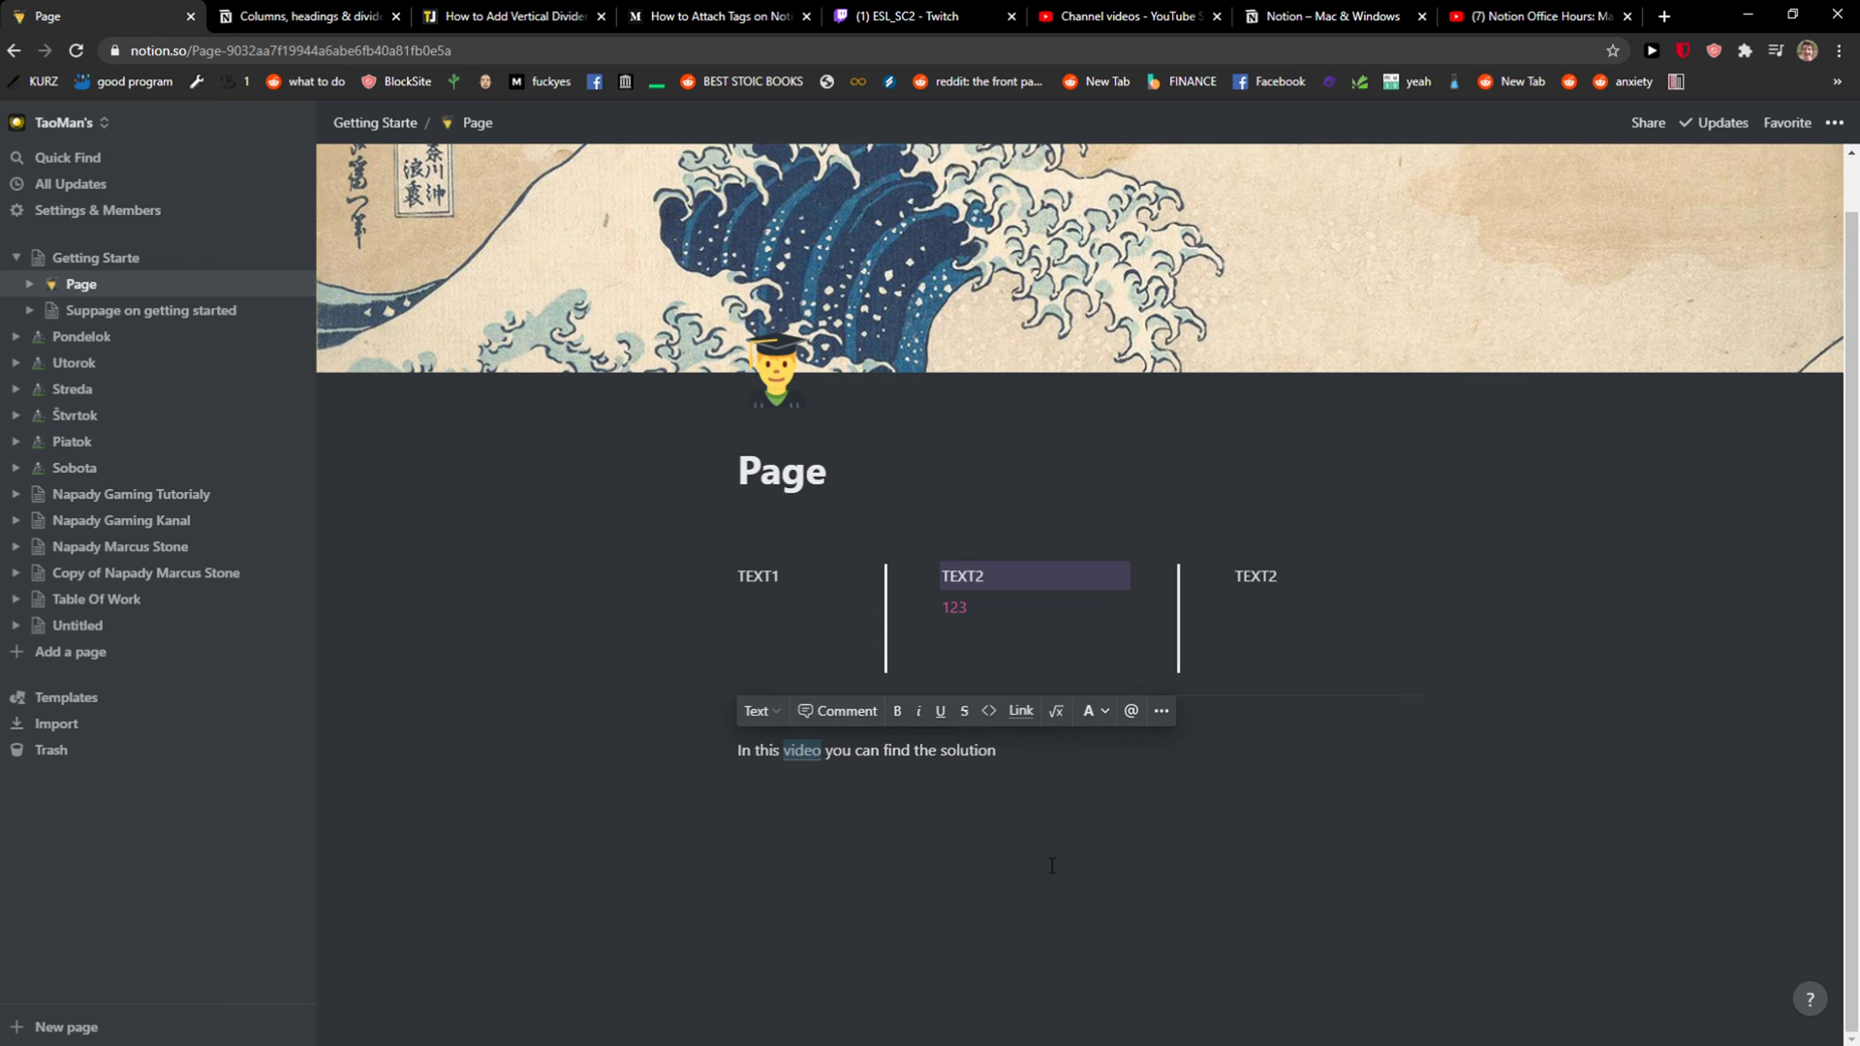
Step: Test the 'video' link by opening the Office Hours YouTube video, then return to the Notion page
left_click(801, 754)
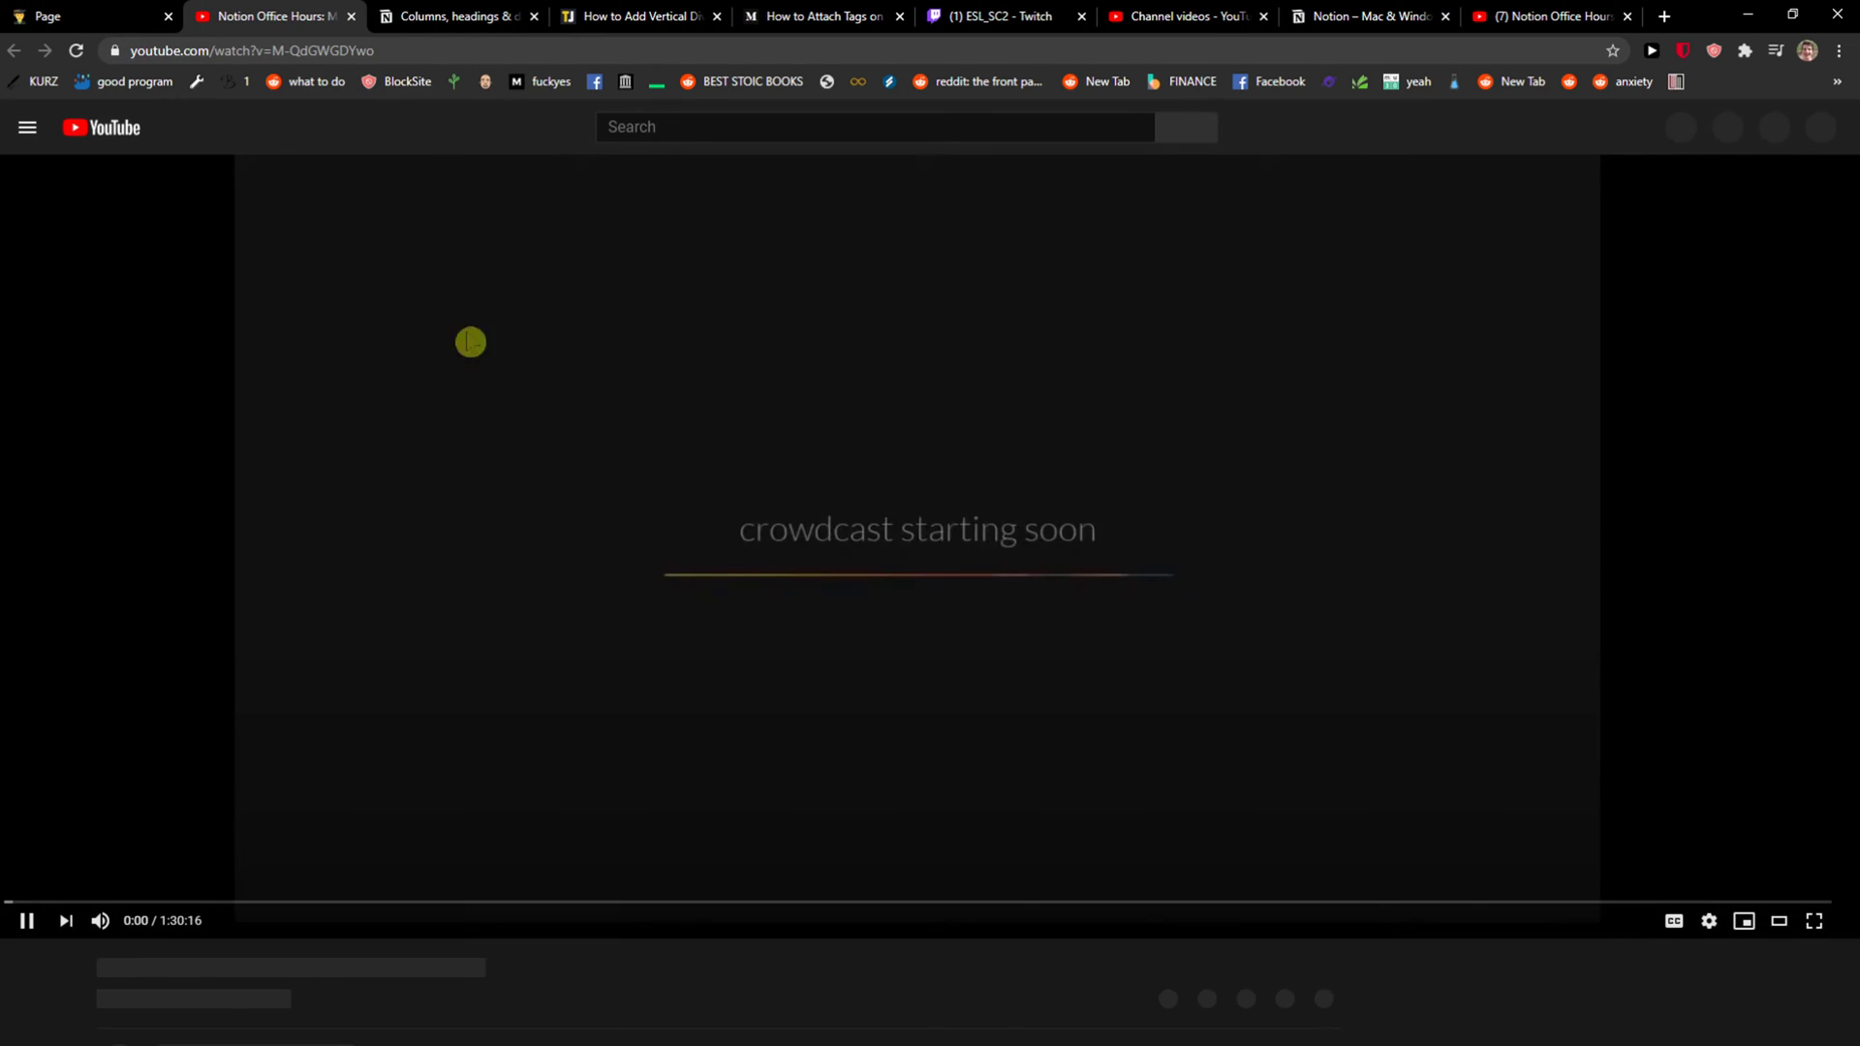
left_click(87, 17)
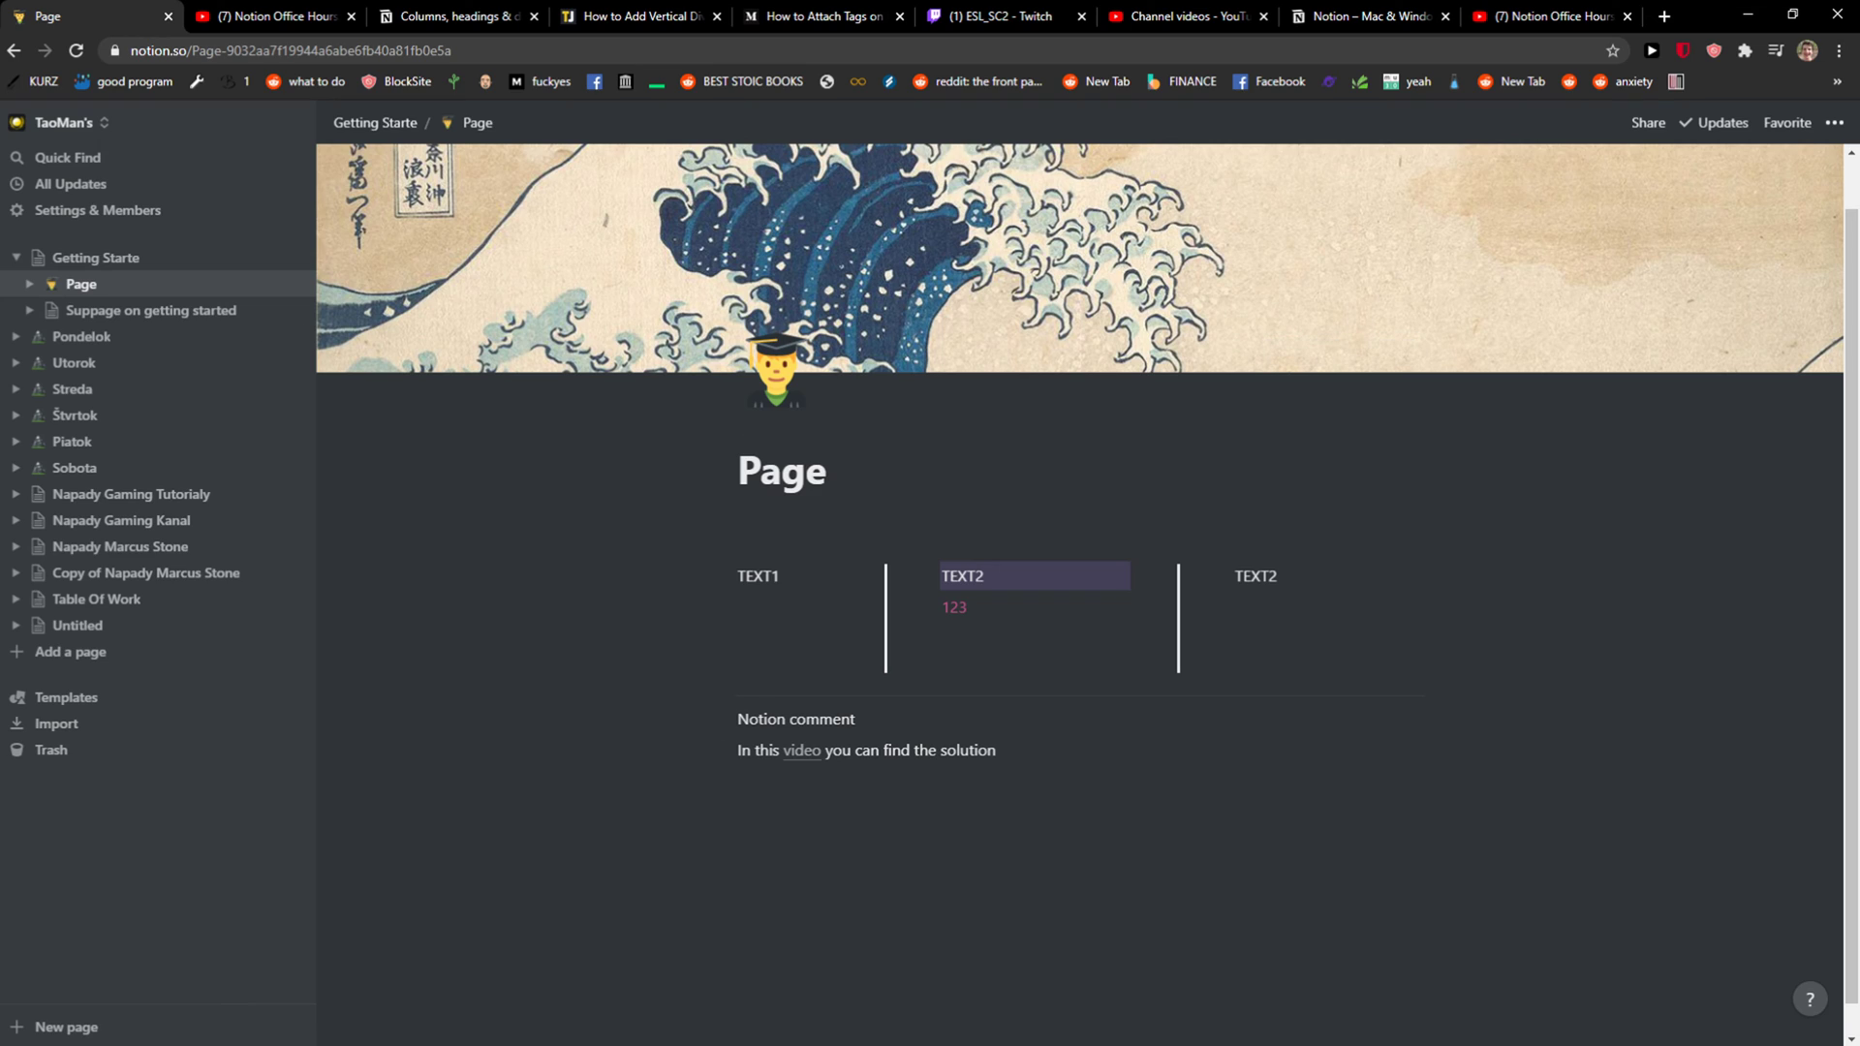